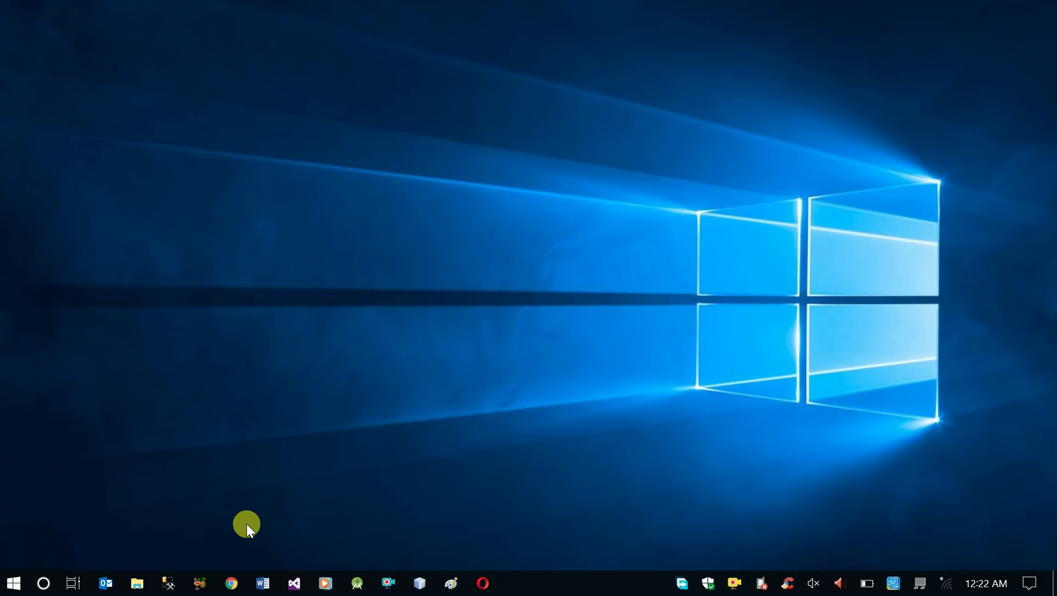
pyautogui.press('super+r')
pyautogui.write('www.blabla.onion')
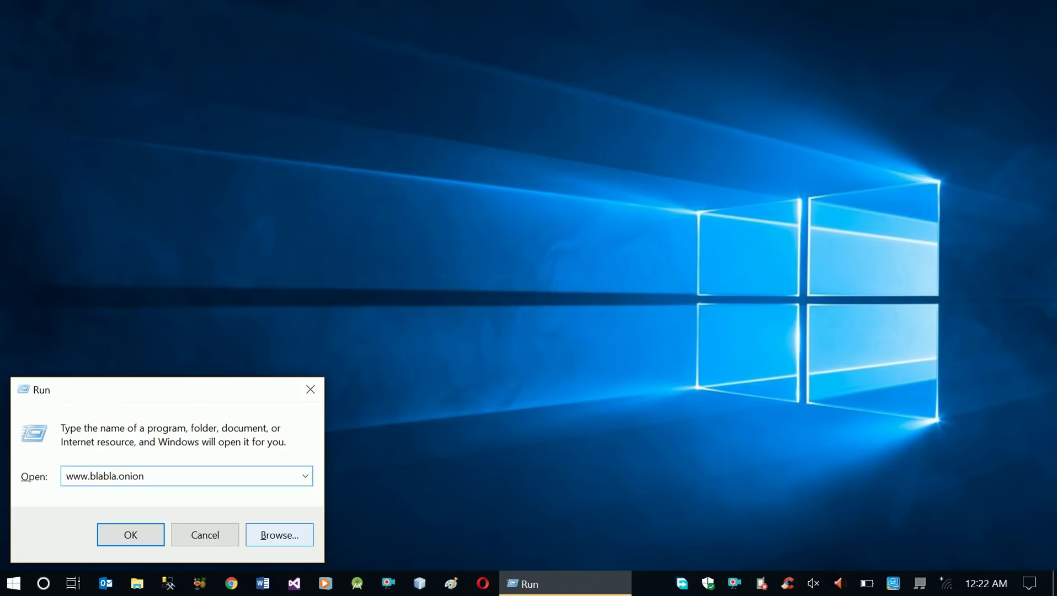
pyautogui.hotkey('shift', 'Left')
pyautogui.hotkey('shift', 'Left')
pyautogui.hotkey('shift', 'Left')
pyautogui.hotkey('shift', 'Left')
pyautogui.hotkey('shift', 'Left')
pyautogui.hotkey('shift', 'Left')
pyautogui.click(443, 412)
pyautogui.click(311, 390)
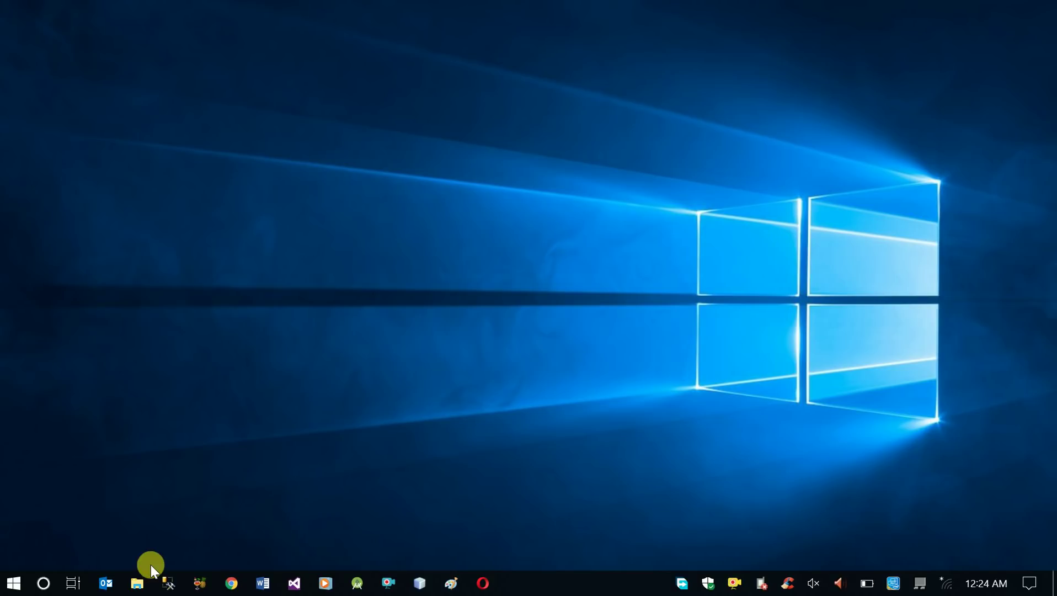
# - Open the Tor Browser folder on the Desktop in File Explorer and launch the Start Tor Browser shortcut
pyautogui.click(141, 582)
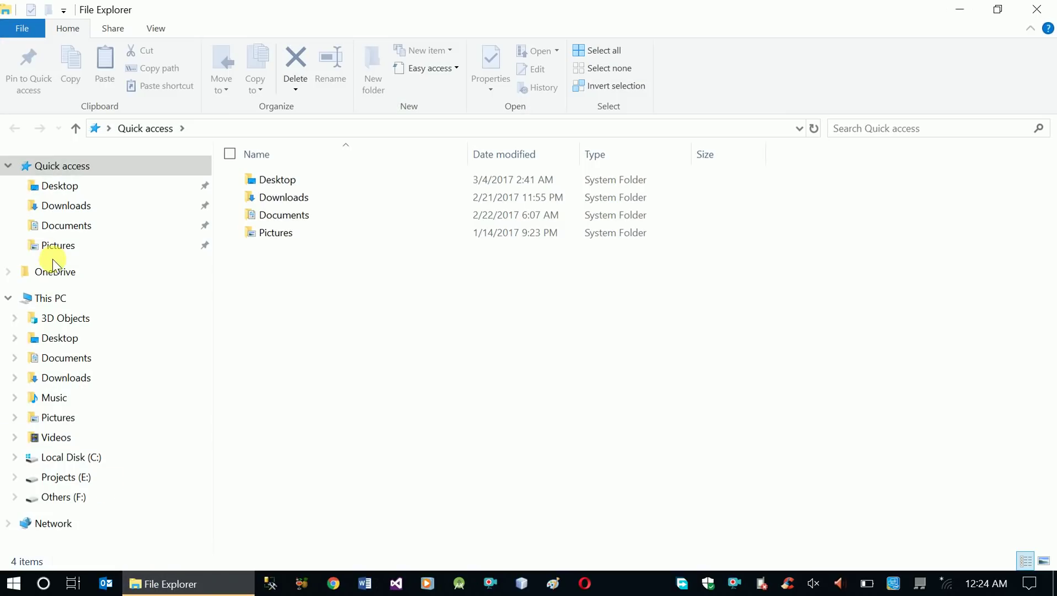
pyautogui.click(60, 187)
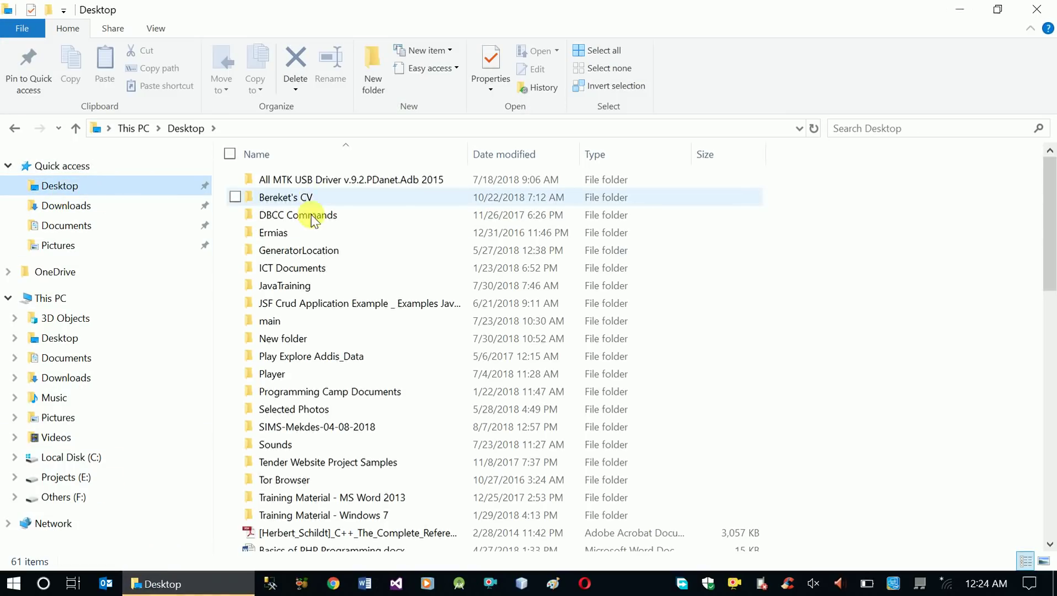
pyautogui.doubleClick(284, 479)
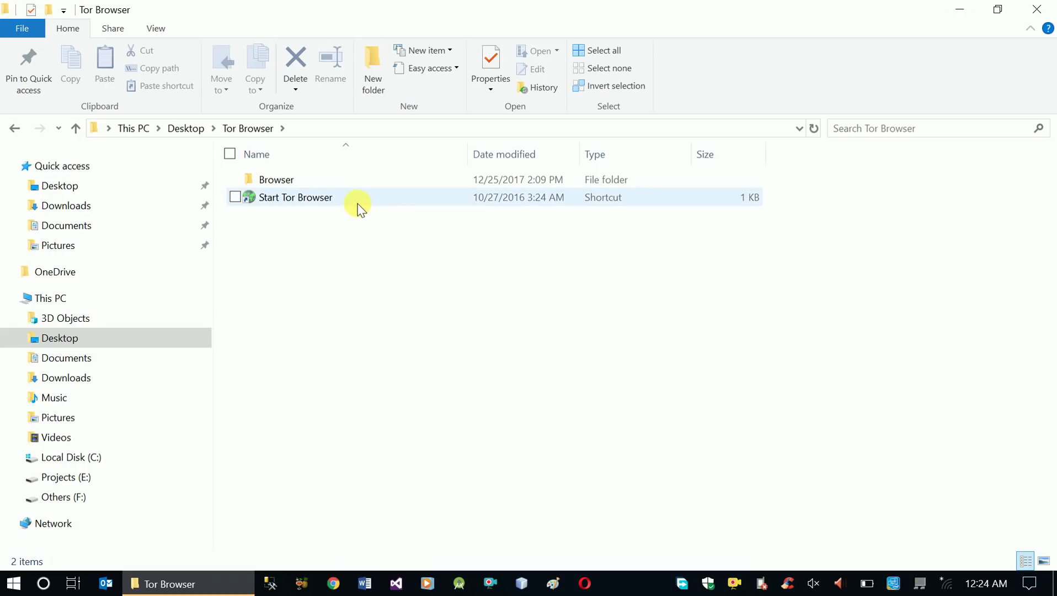
pyautogui.click(309, 203)
pyautogui.doubleClick(309, 203)
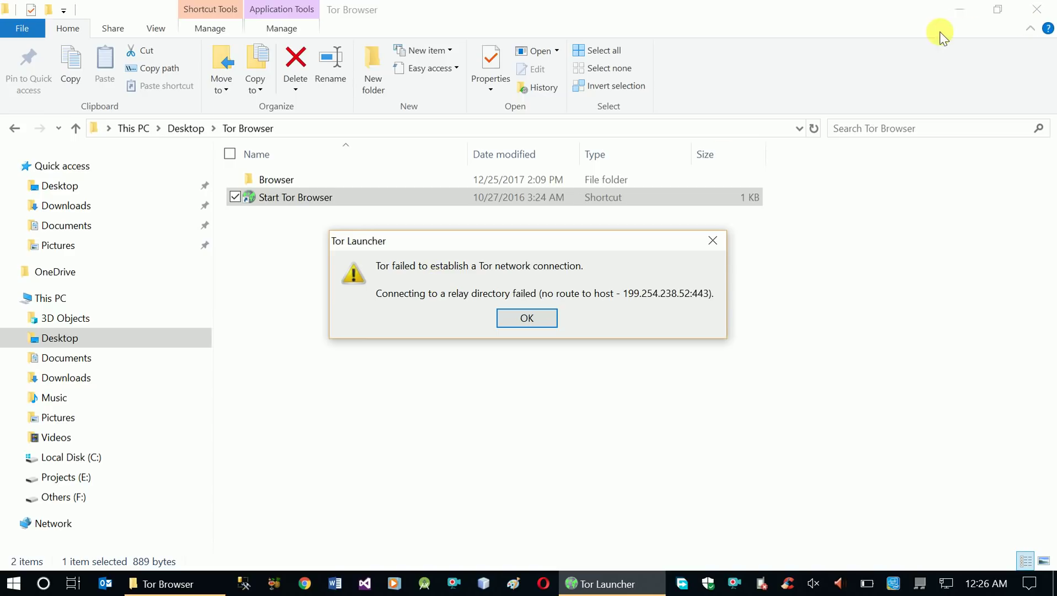
# - Dismiss both Tor Launcher error messages, launch Start Tor Browser again, and get the folder window out of the way
pyautogui.click(509, 316)
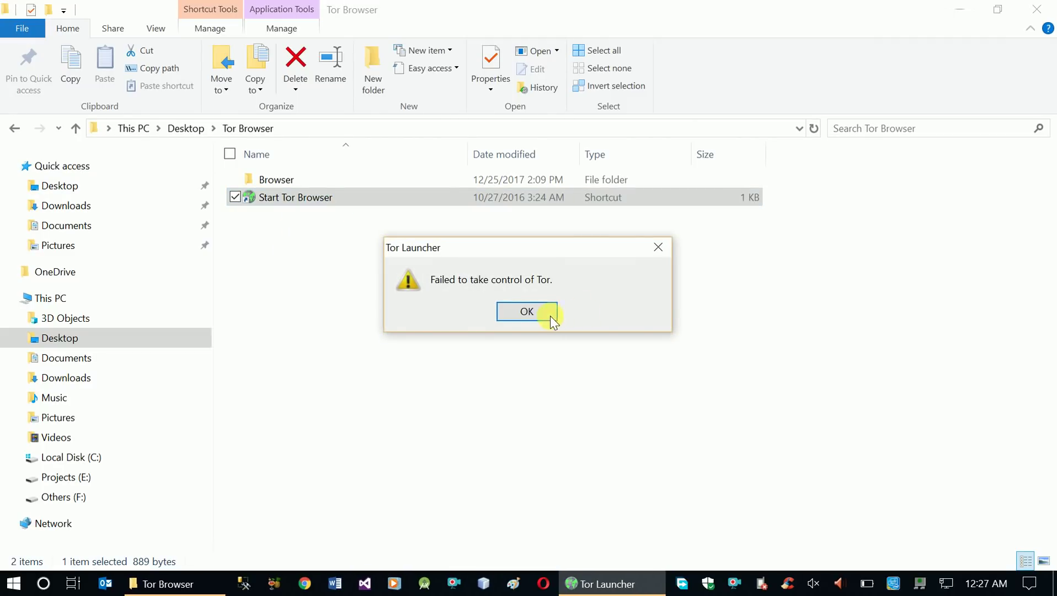
pyautogui.click(549, 315)
pyautogui.click(309, 199)
pyautogui.click(309, 200)
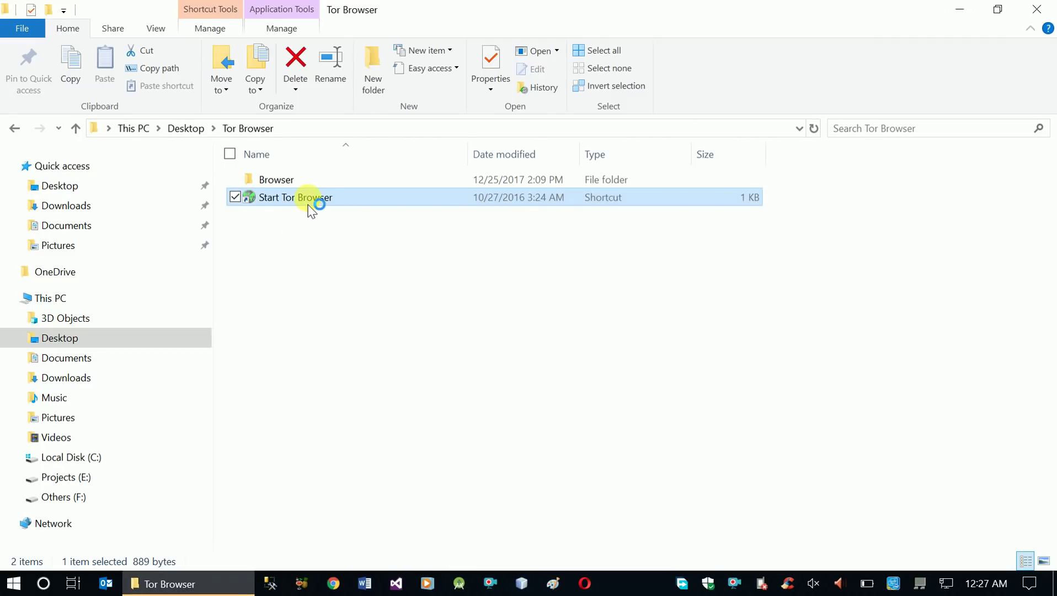
pyautogui.click(215, 579)
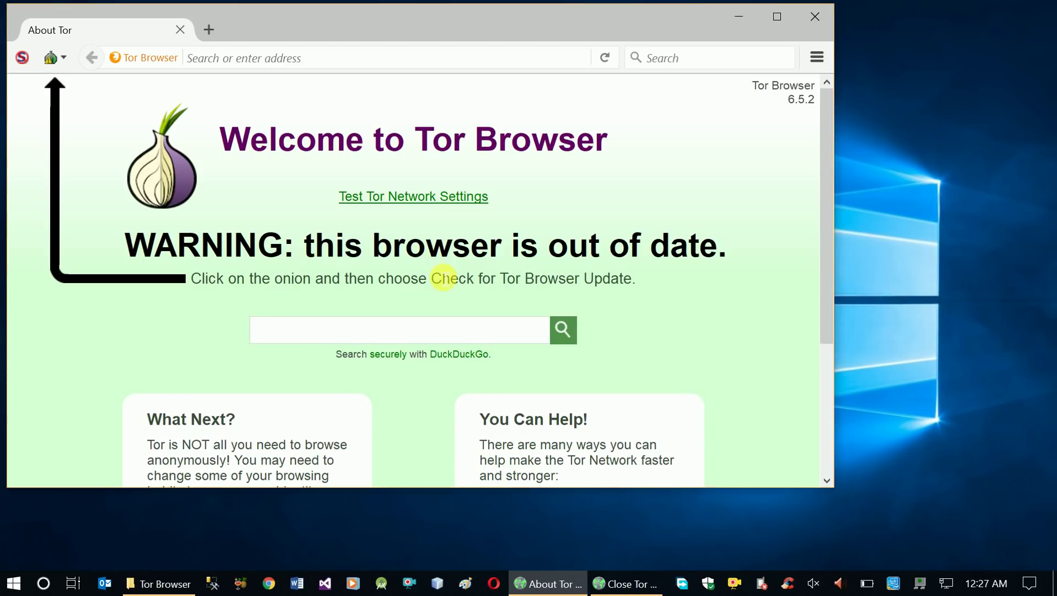
# - Close the unresponsive Tor Browser process from the already-running prompt and relaunch the browser from its folder
pyautogui.click(626, 579)
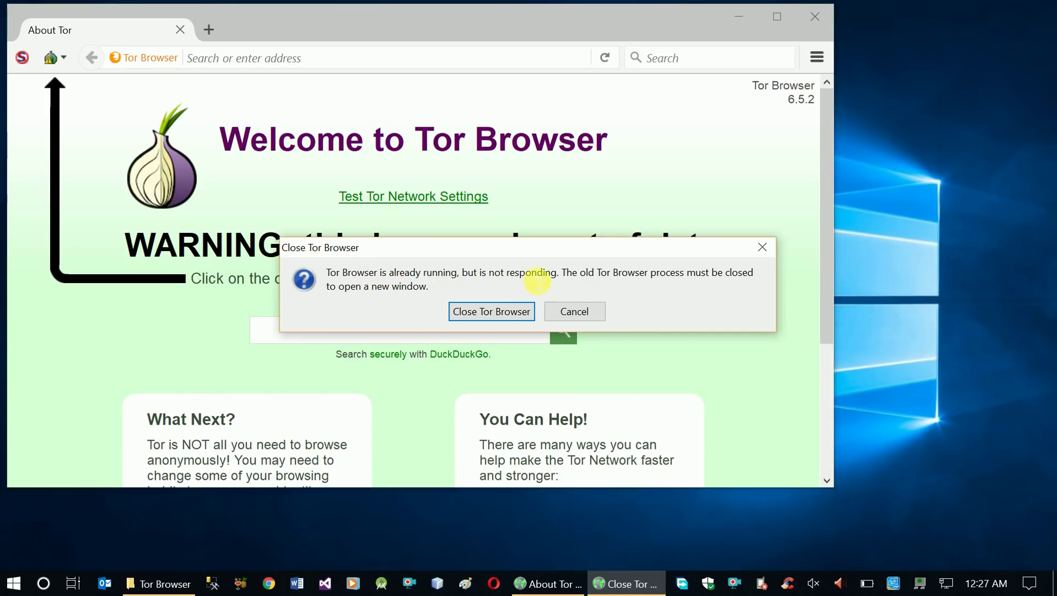
pyautogui.click(492, 310)
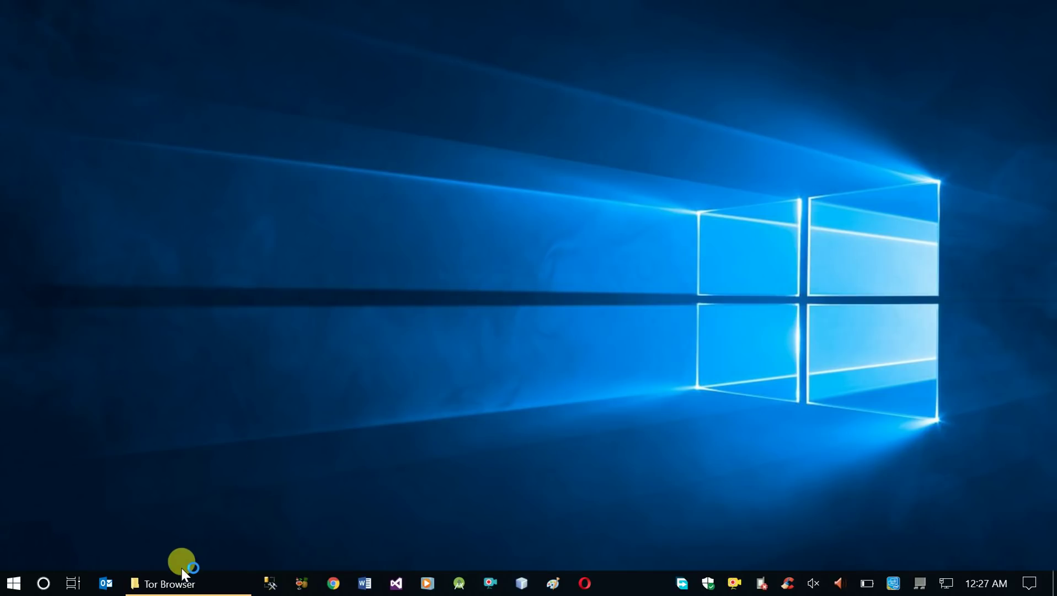
pyautogui.moveTo(231, 586)
pyautogui.click(231, 586)
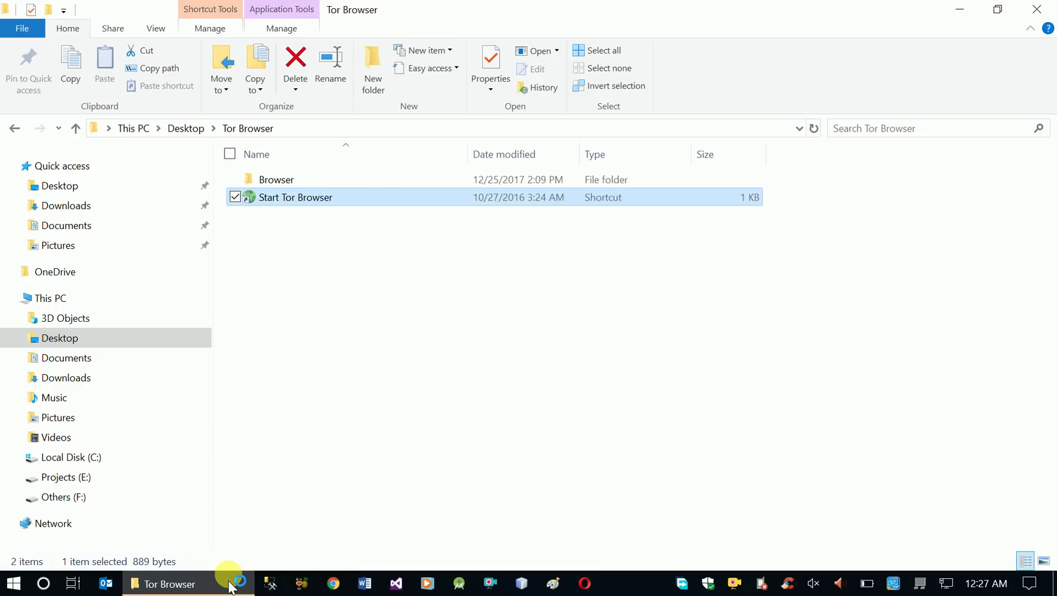
pyautogui.doubleClick(322, 200)
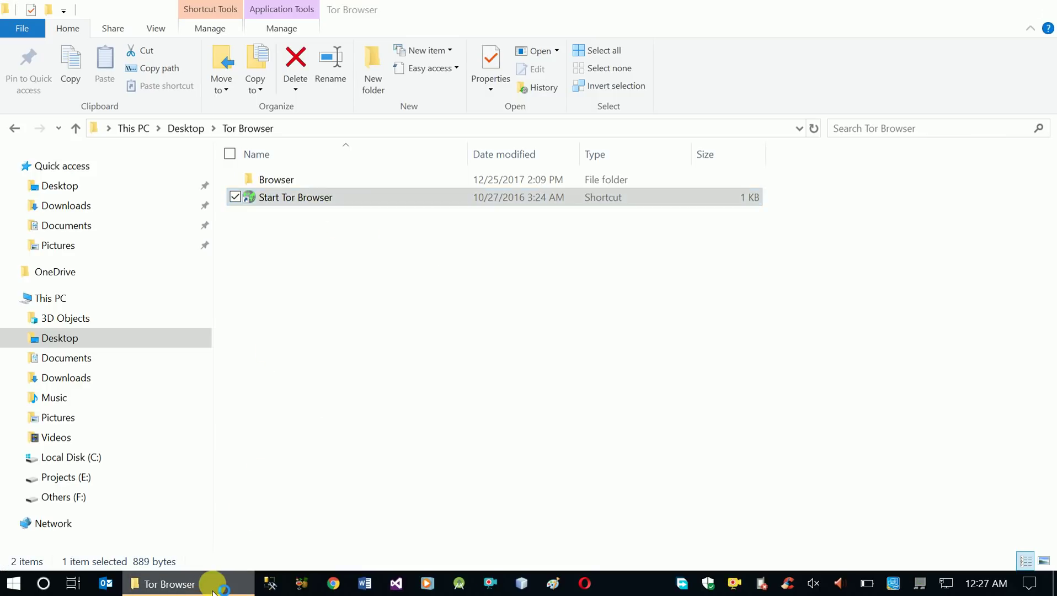
pyautogui.click(213, 586)
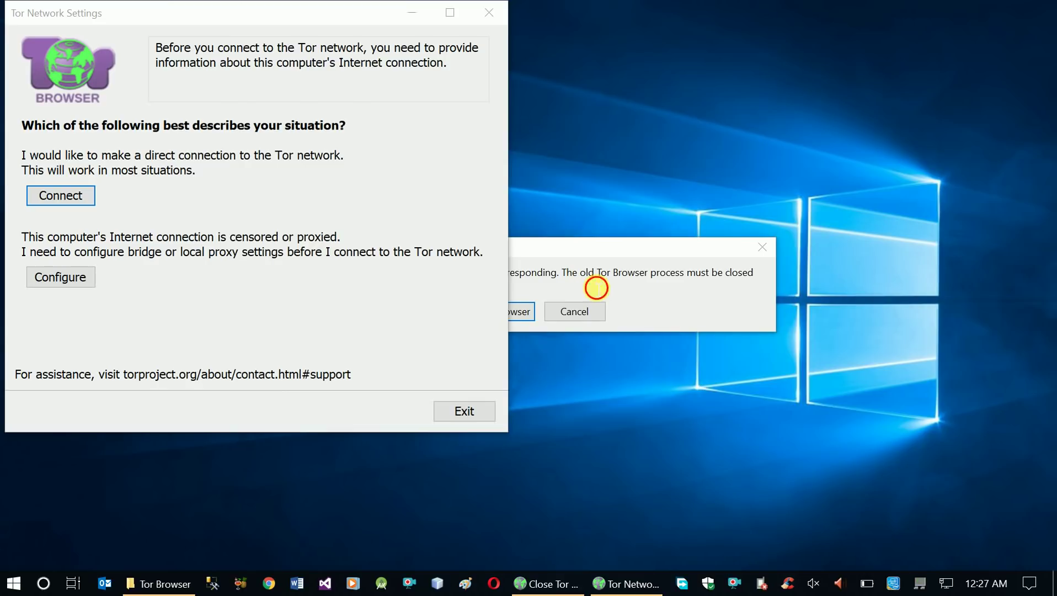
# - Bring the Close Tor Browser prompt forward and end the old browser process
pyautogui.click(598, 288)
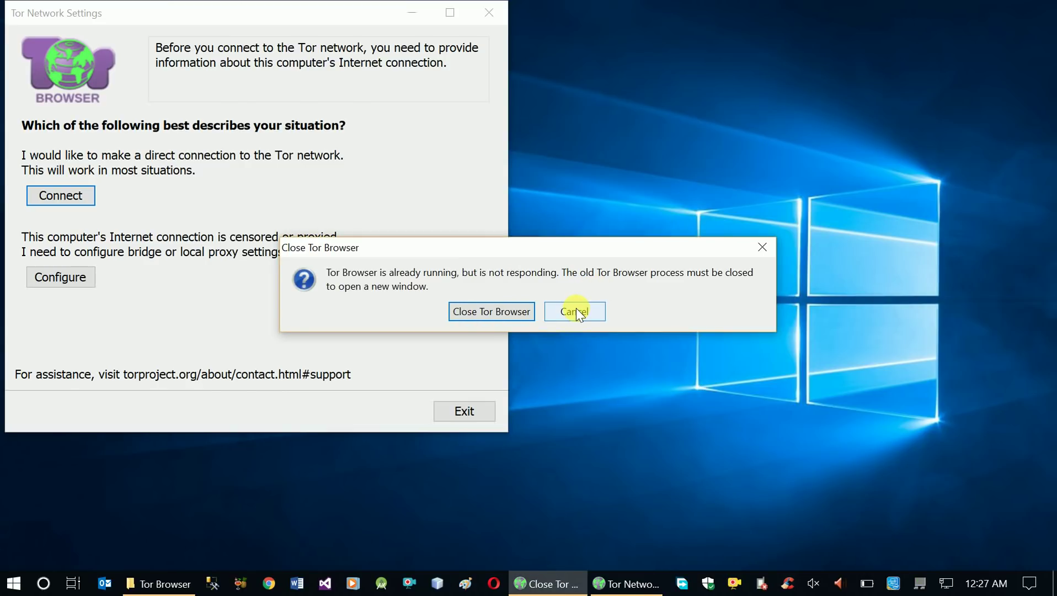
pyautogui.click(516, 314)
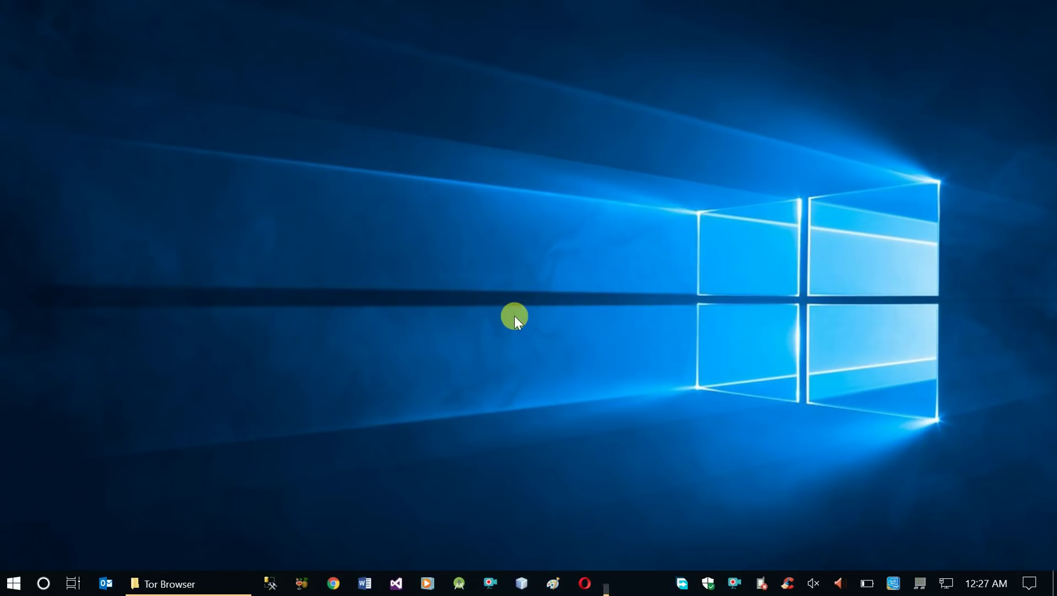
pyautogui.click(537, 310)
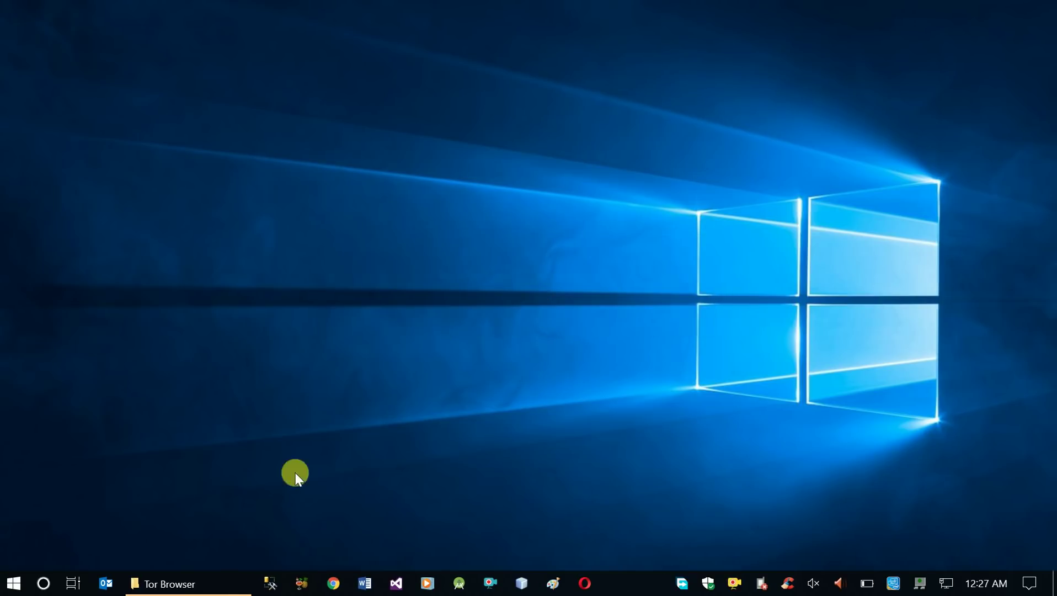
# - Start Tor Browser from the shortcut in its folder and minimize the folder to reveal the Tor Network Settings window
pyautogui.click(188, 586)
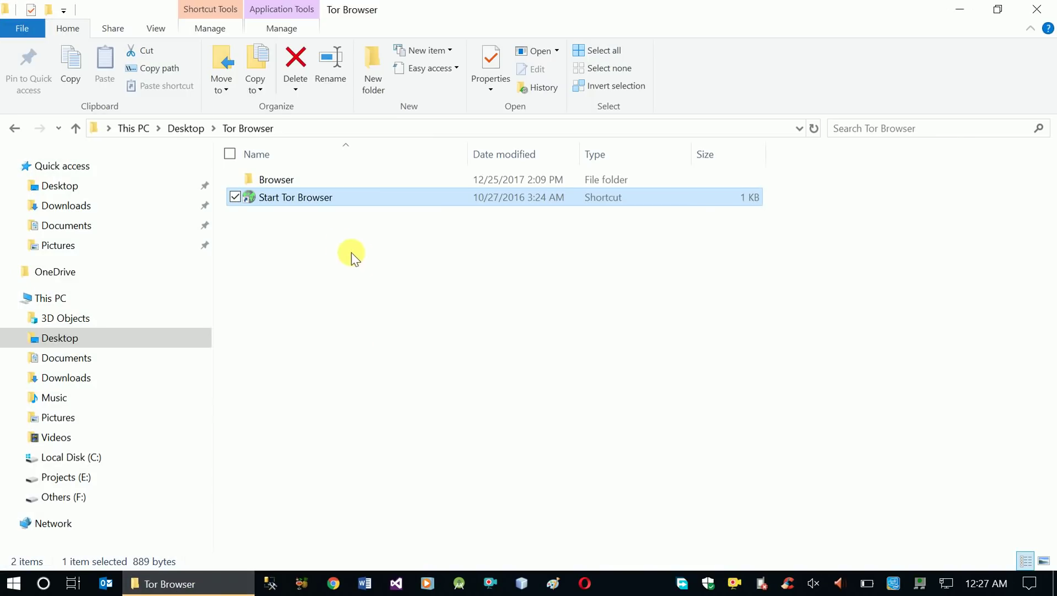
pyautogui.doubleClick(314, 204)
pyautogui.click(216, 586)
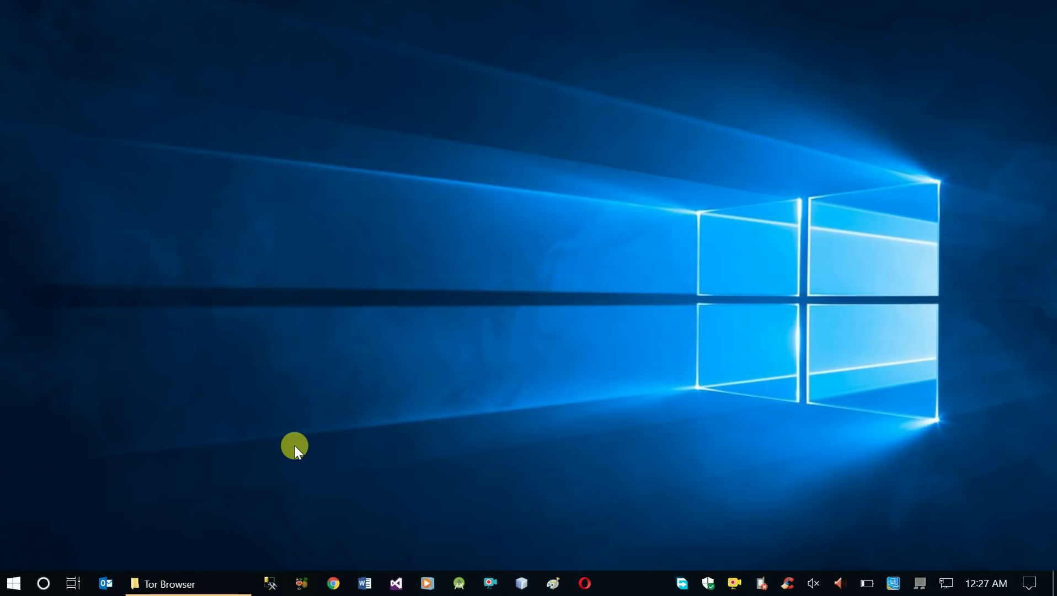
pyautogui.click(221, 587)
pyautogui.doubleClick(295, 201)
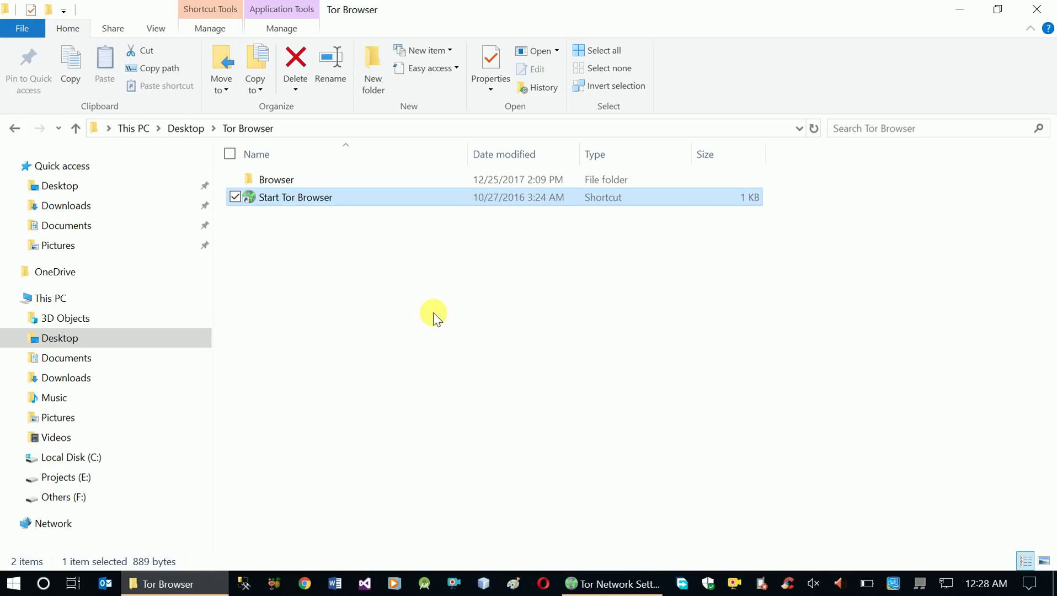
pyautogui.click(189, 584)
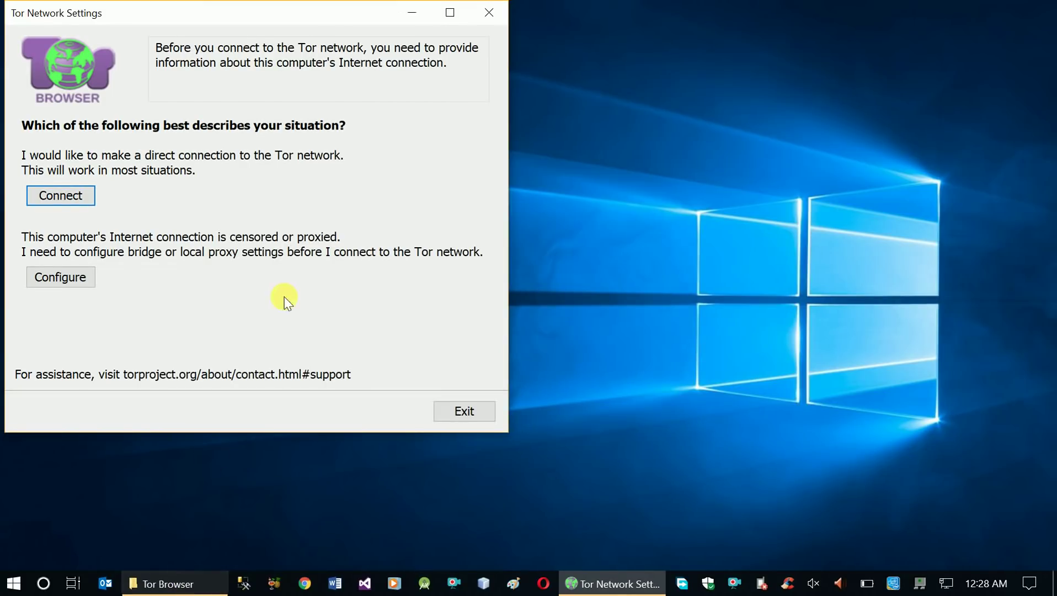
# - Move the Tor Network Settings window toward the middle of the desktop and make a direct connection to the Tor network
pyautogui.moveTo(243, 20); pyautogui.dragTo(593, 88)
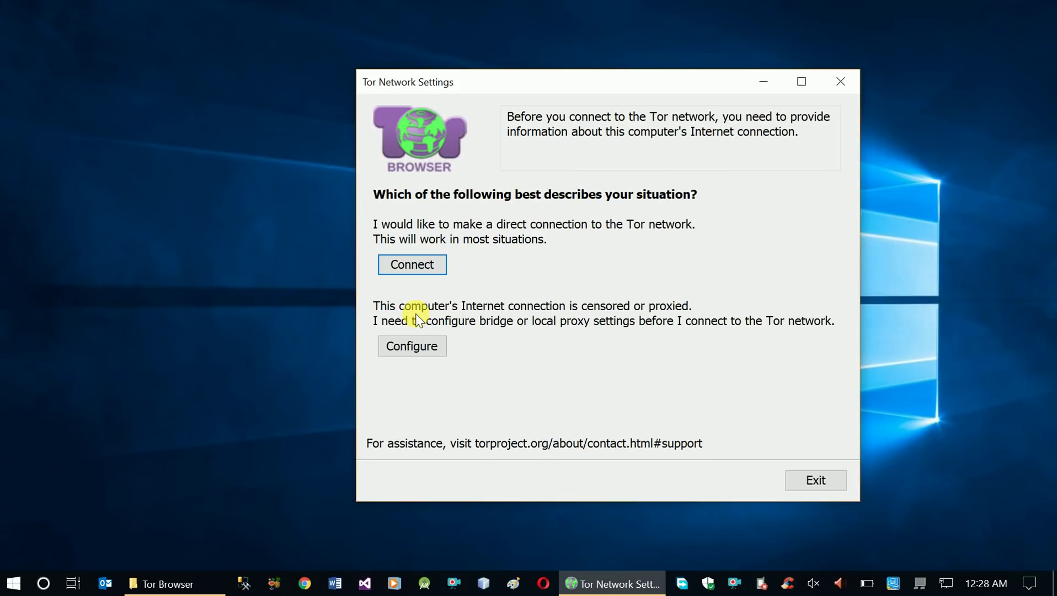
pyautogui.click(421, 273)
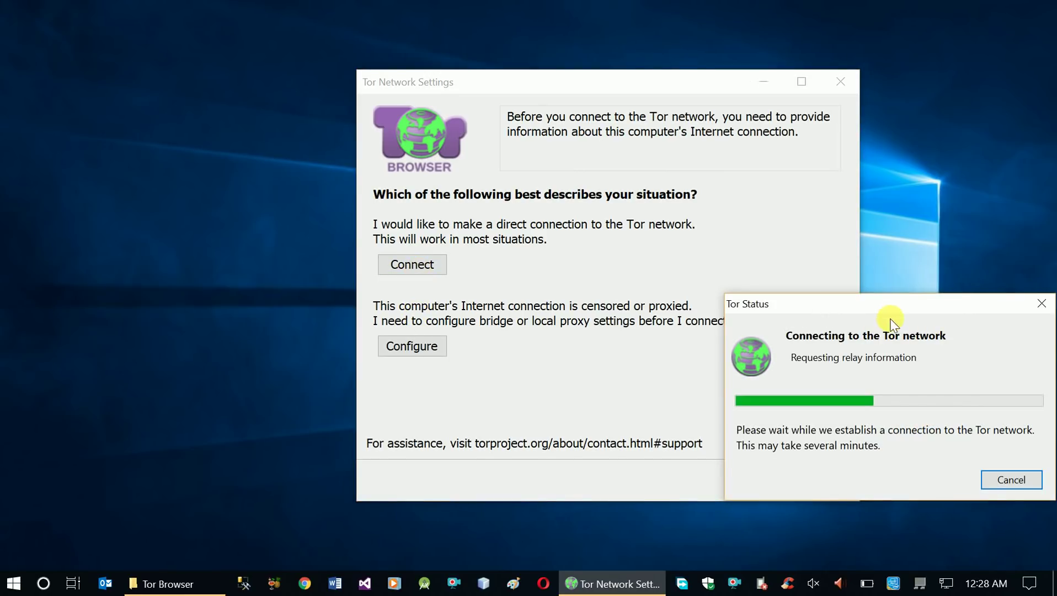
pyautogui.moveTo(775, 304); pyautogui.dragTo(679, 295)
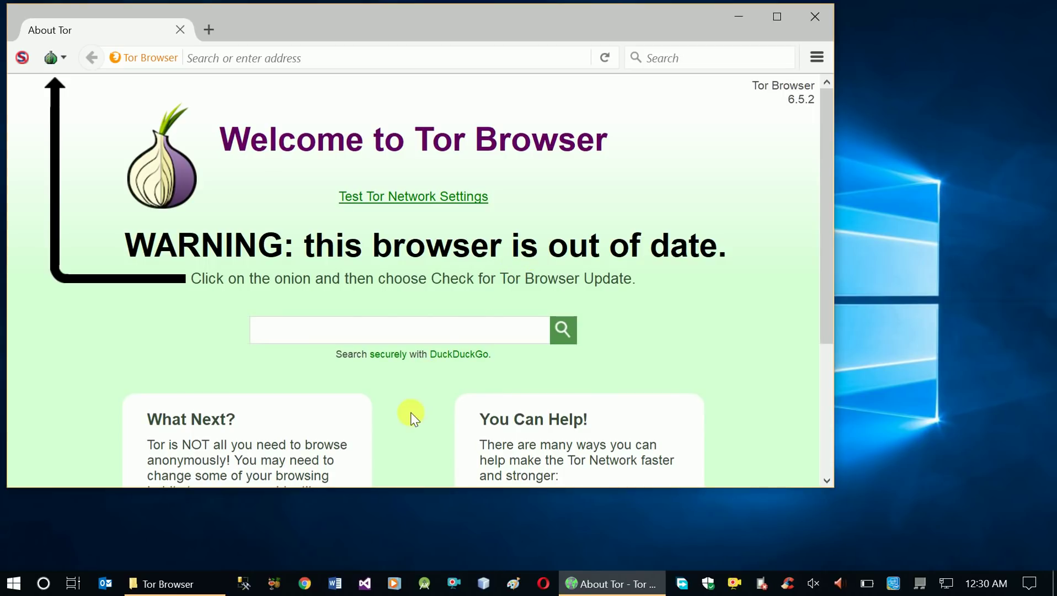
# - Look over the Tor Browser welcome page and the onion menu's Check for Tor Browser Update option
pyautogui.scroll(-3, 411, 415)
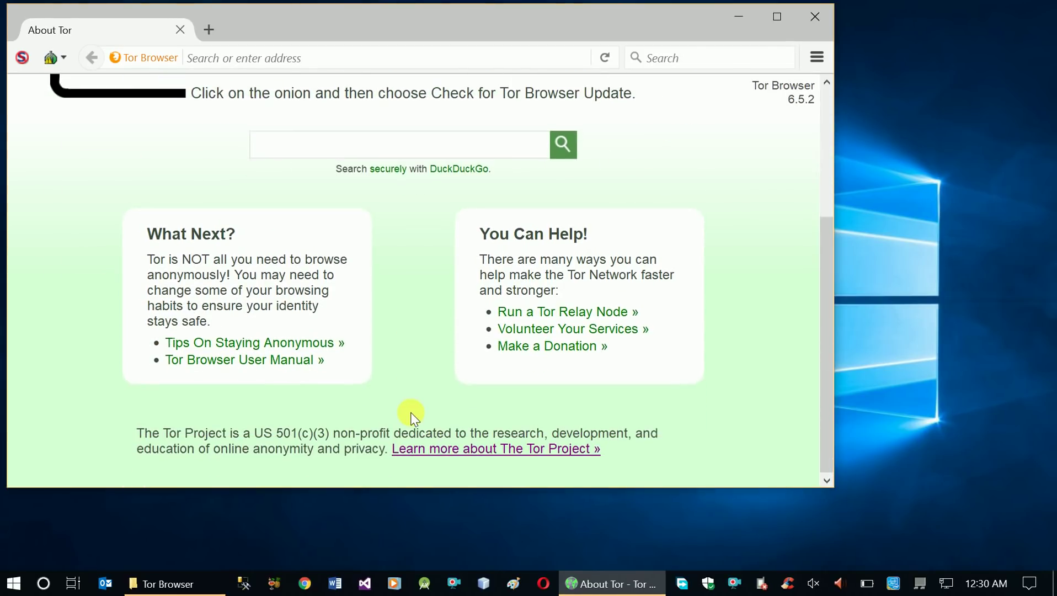
pyautogui.scroll(3, 410, 413)
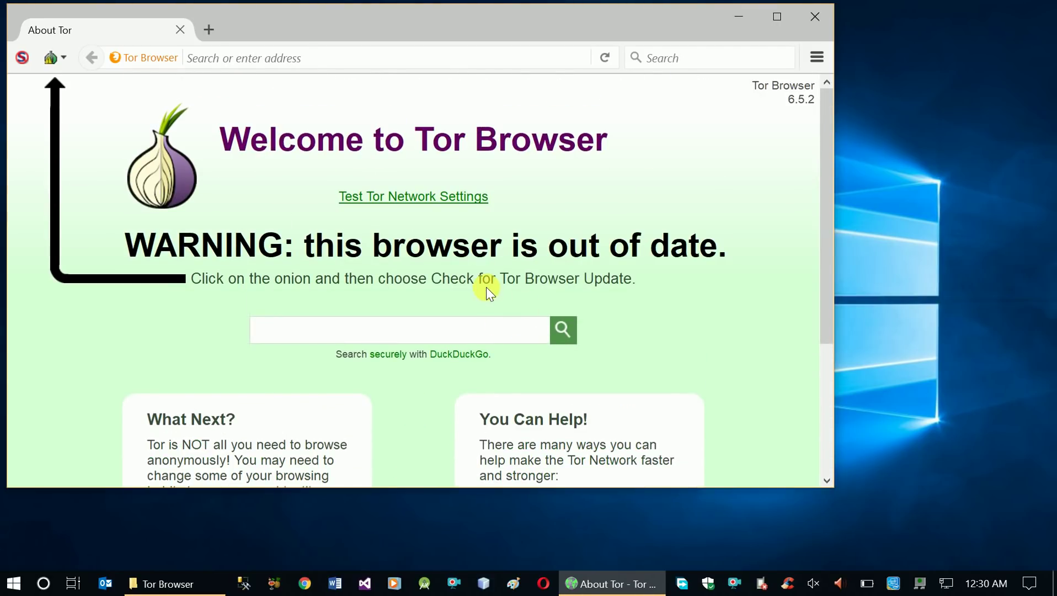
pyautogui.click(52, 57)
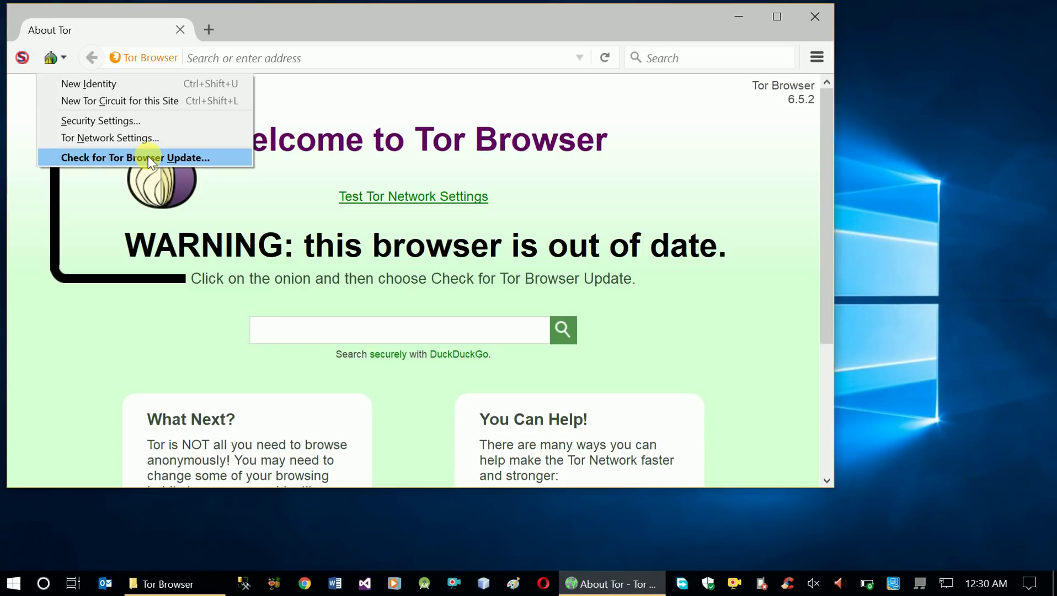
pyautogui.click(83, 200)
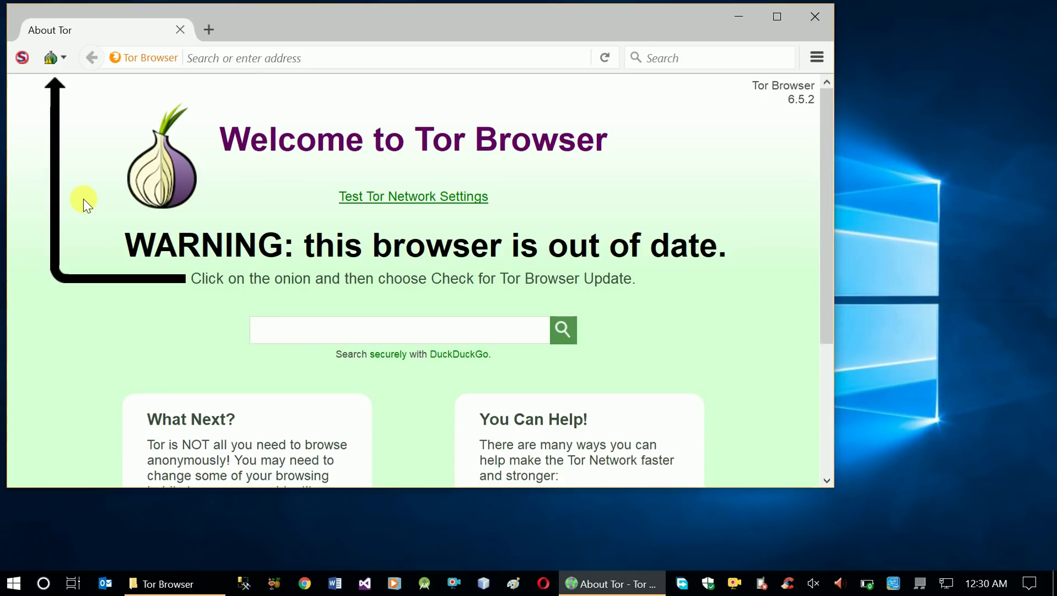
# - Search DuckDuckGo from the Tor Browser welcome page for "onion websites"
pyautogui.click(436, 335)
pyautogui.write('onion')
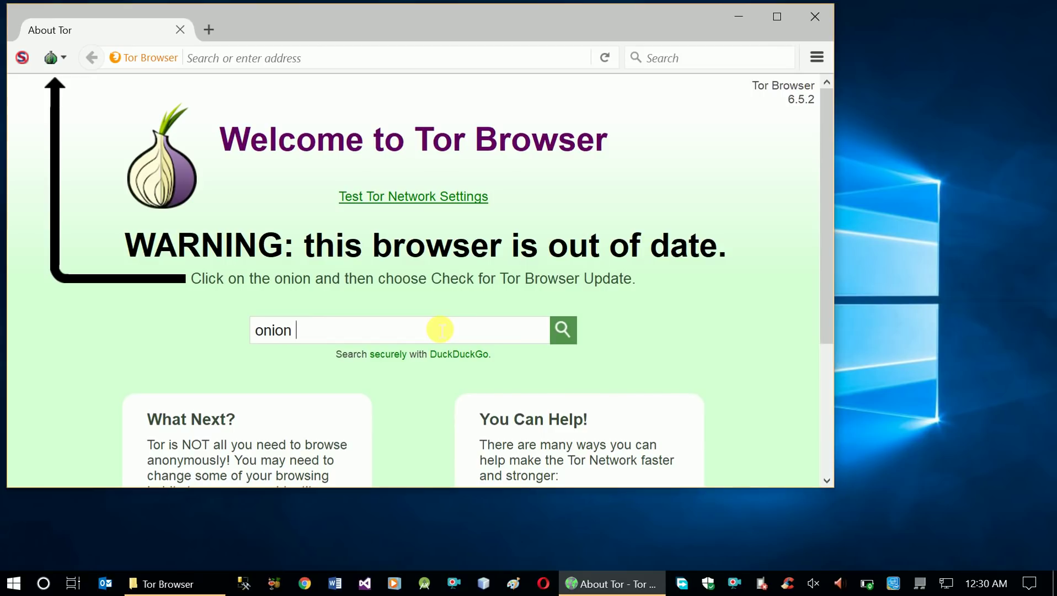
pyautogui.write(' websites')
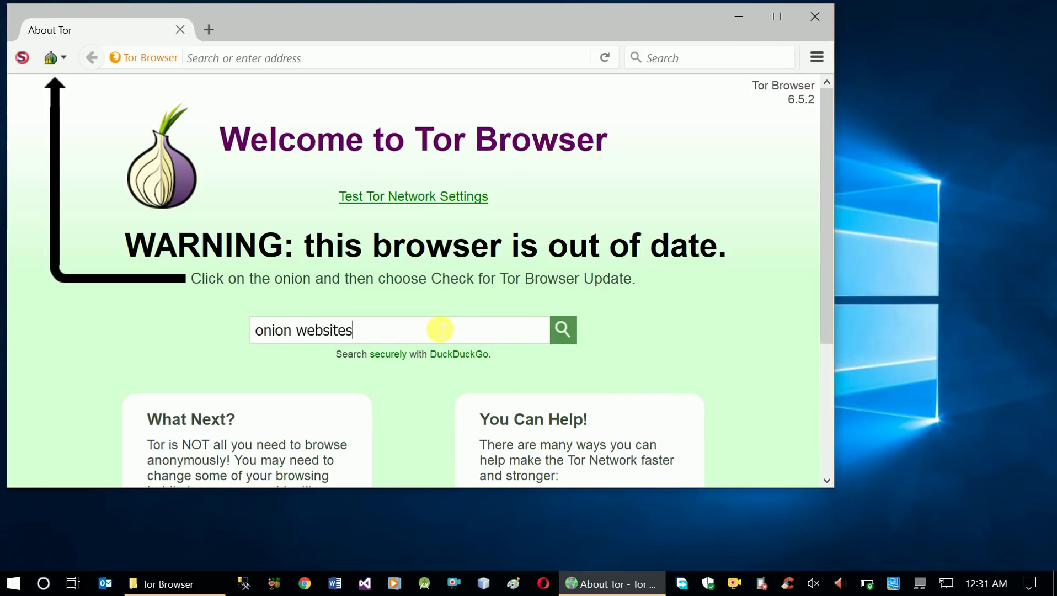
pyautogui.press('Return')
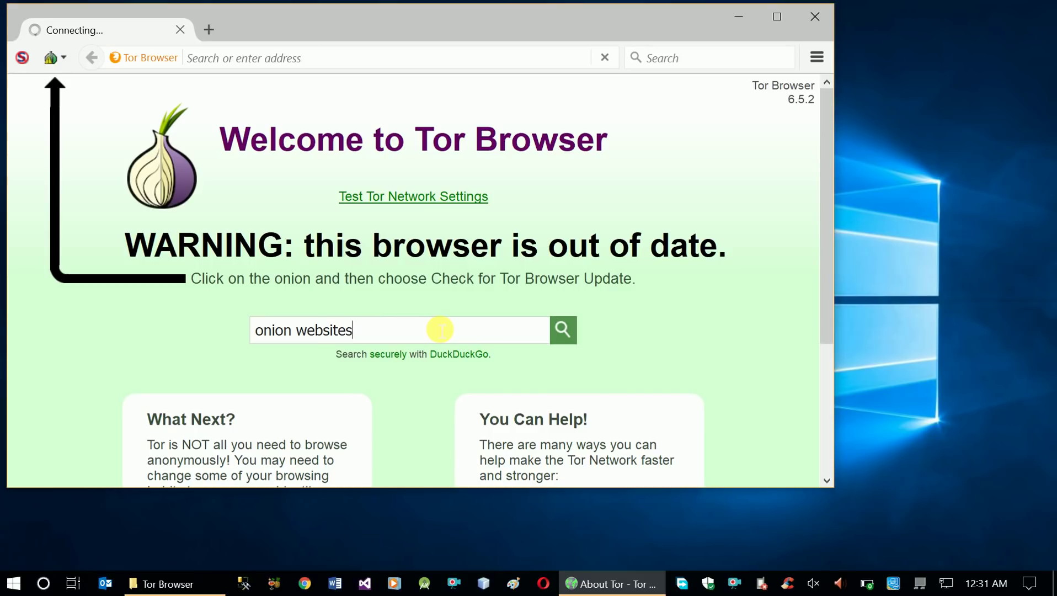